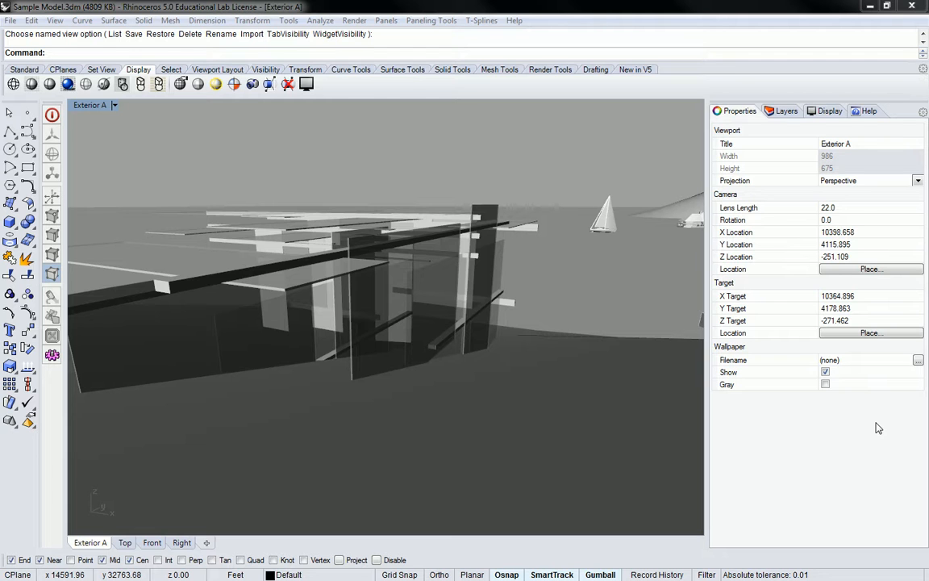
Set the current renderer to Maxwell for Rhino
left_click(354, 21)
left_click(373, 7)
left_click(355, 20)
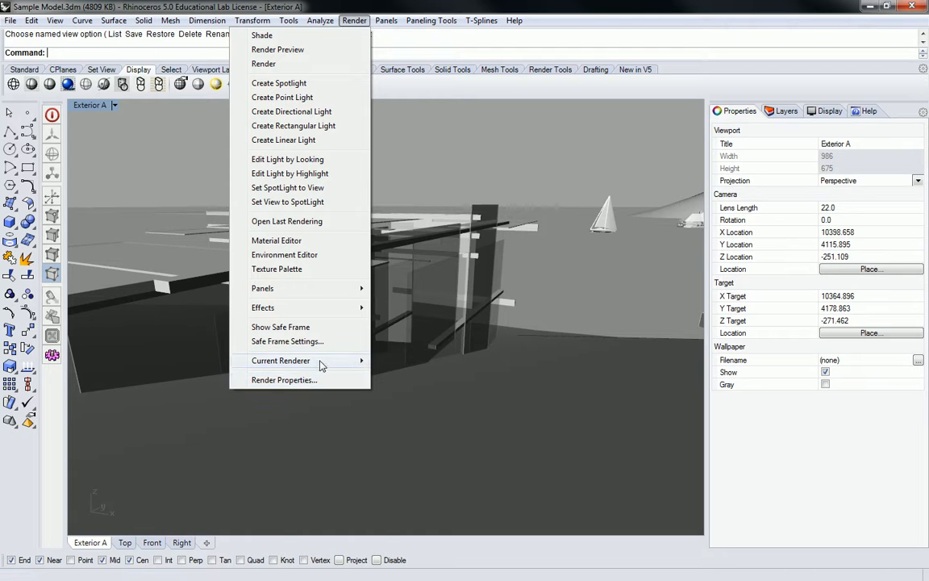
mouse_move(322, 365)
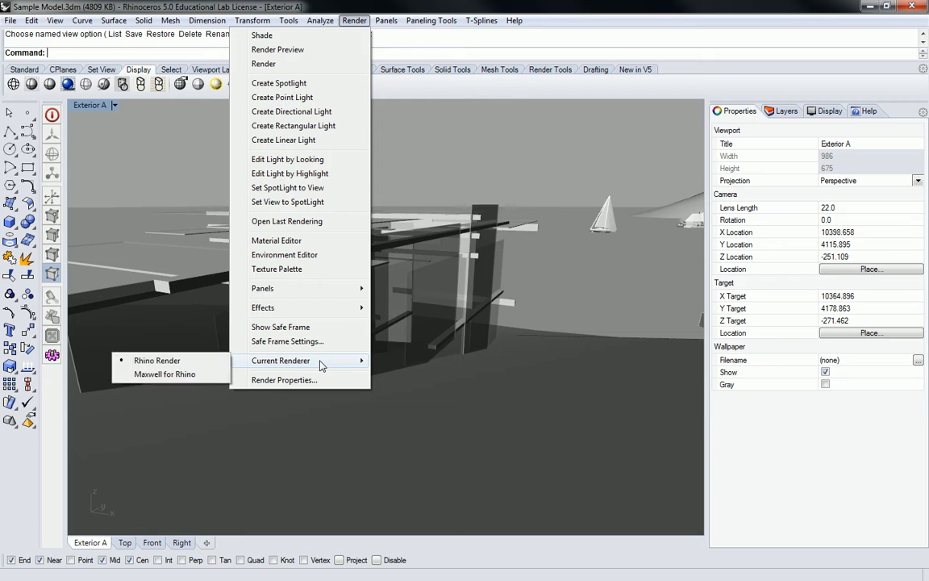
left_click(169, 376)
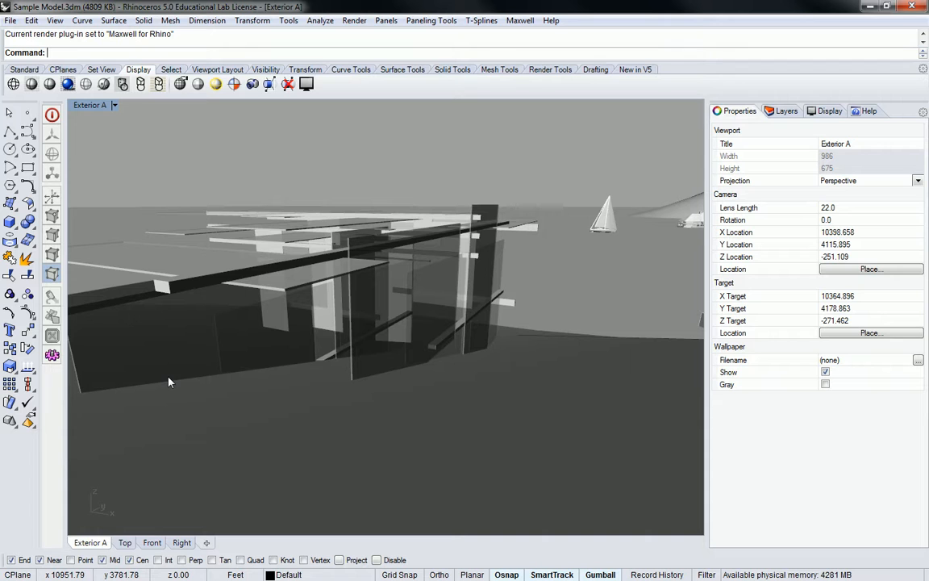
Show all the Maxwell plug-in toolbars
left_click(519, 22)
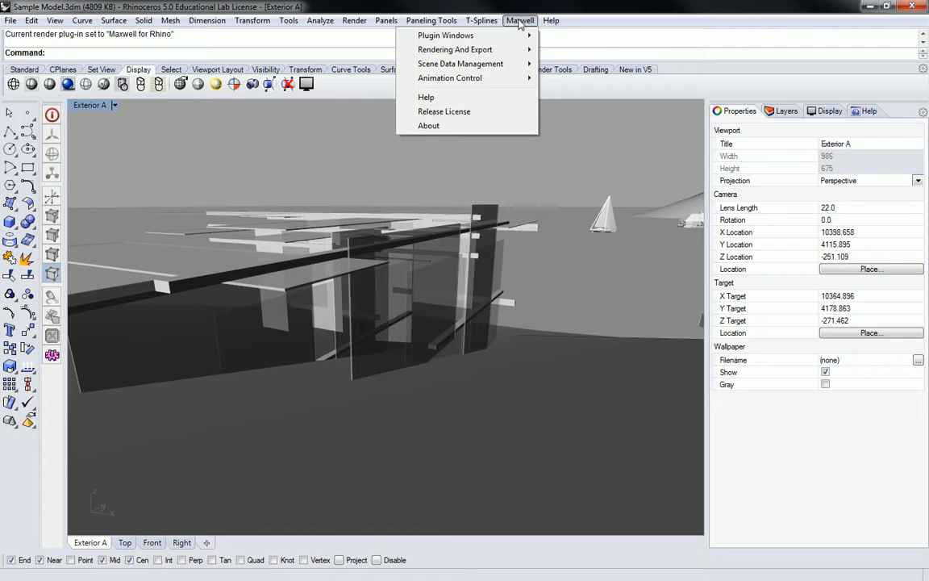
mouse_move(521, 39)
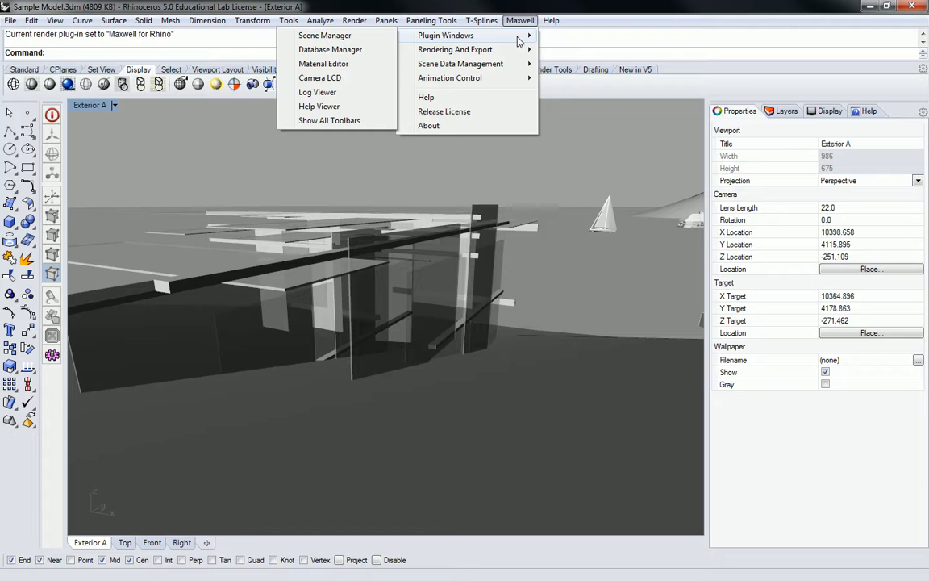
mouse_move(492, 54)
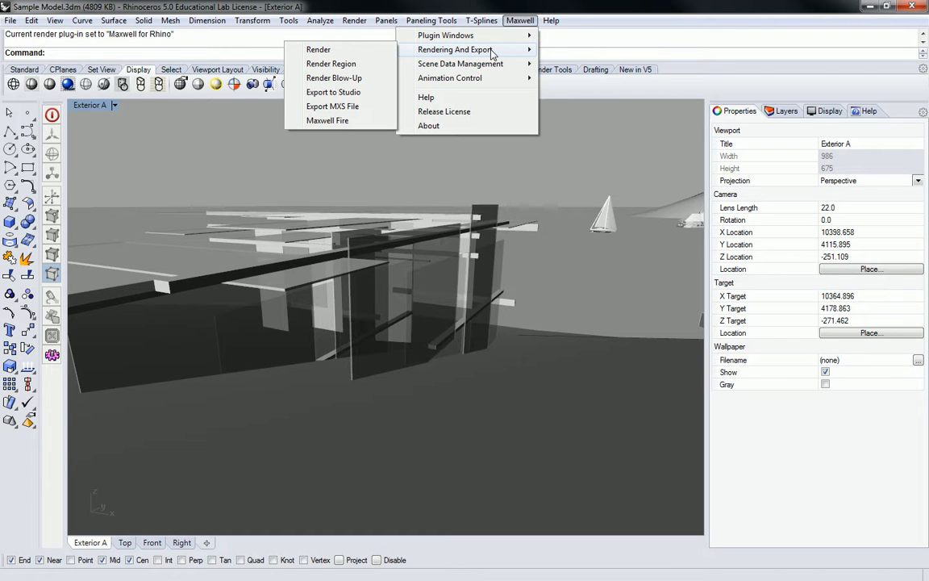
mouse_move(457, 68)
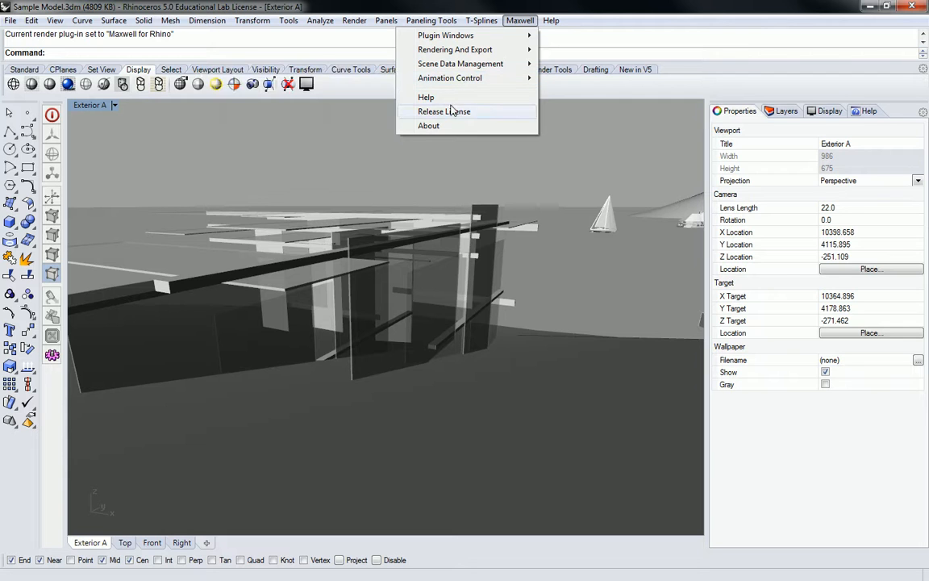
mouse_move(472, 39)
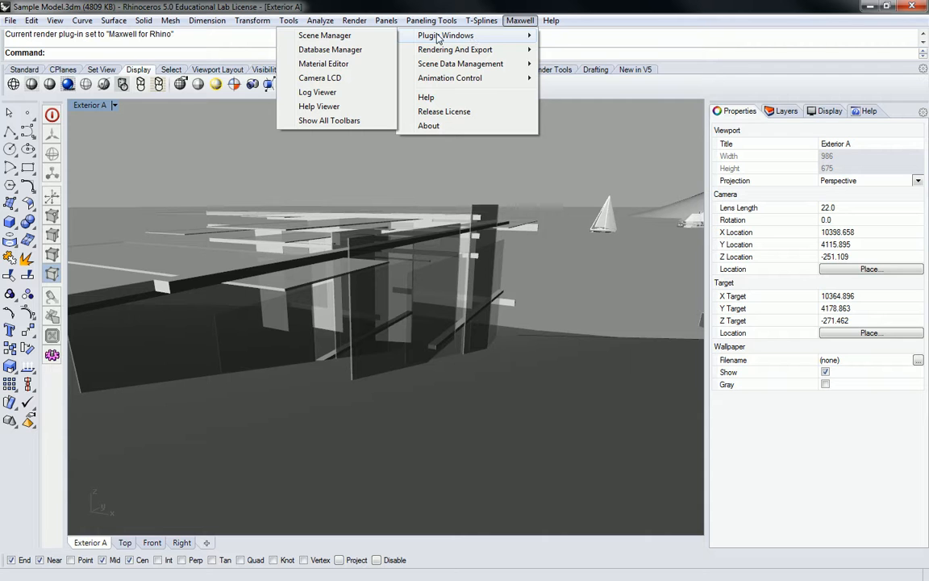
left_click(331, 121)
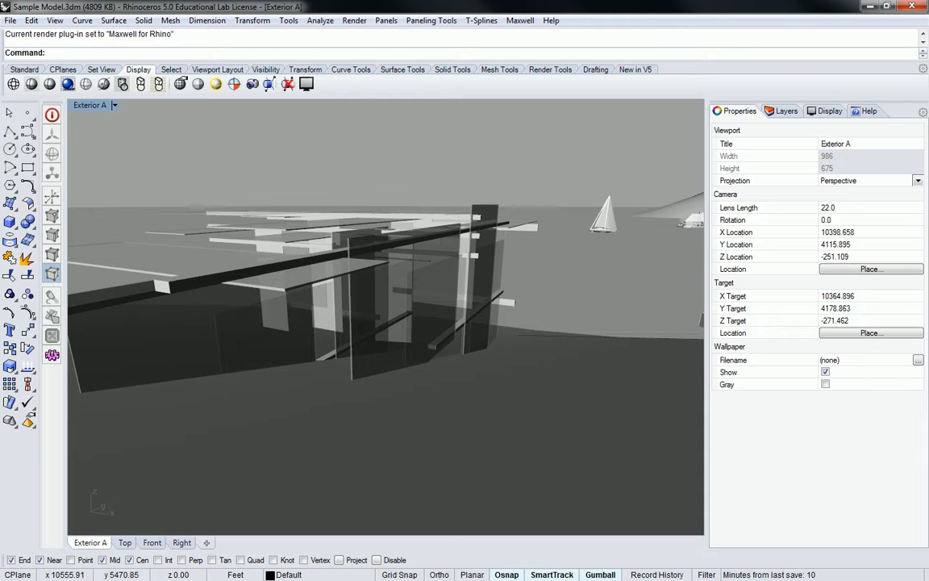
Bring the floating Rendering, Tools, Camera, Functions, Environments, Animation and Shortcuts toolbars together over the Exterior A viewport
left_click_drag(679, 1, 234, 138)
left_click_drag(578, 1, 388, 132)
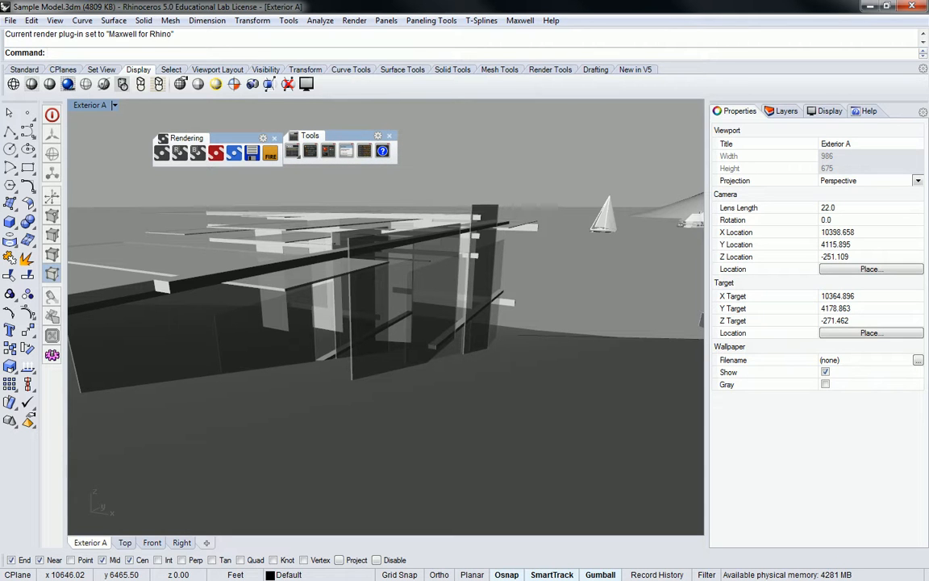
left_click_drag(806, 2, 487, 133)
left_click_drag(525, 1, 268, 174)
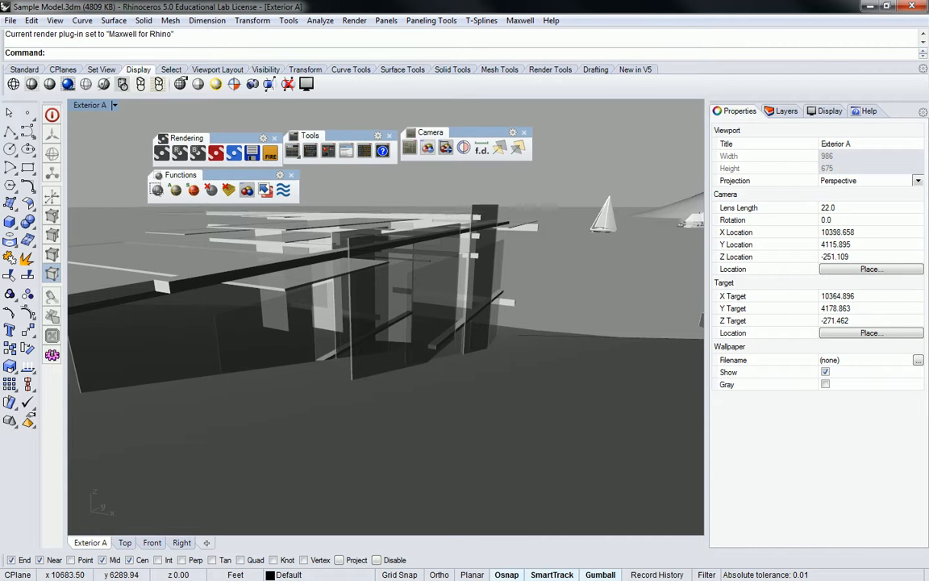
left_click_drag(702, 1, 378, 175)
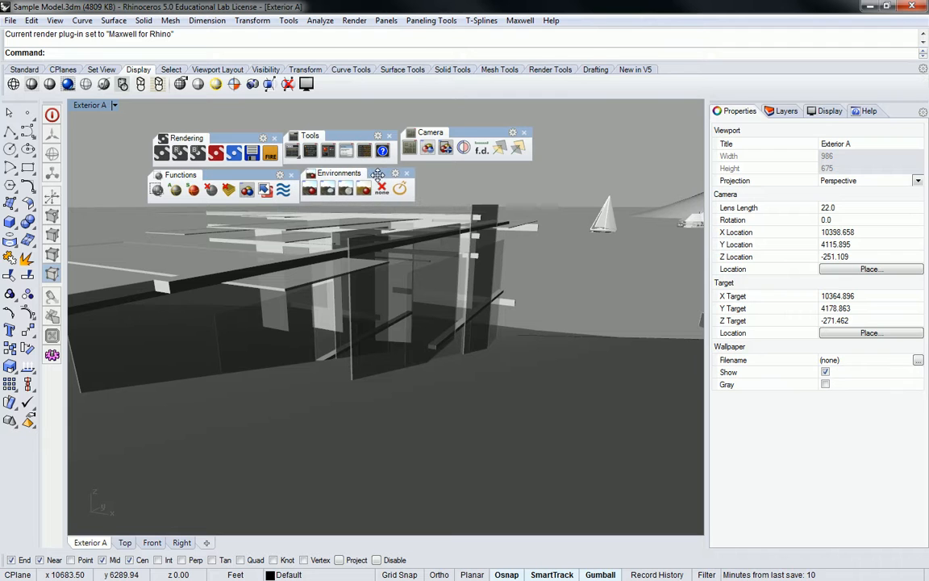
left_click_drag(928, 52, 452, 169)
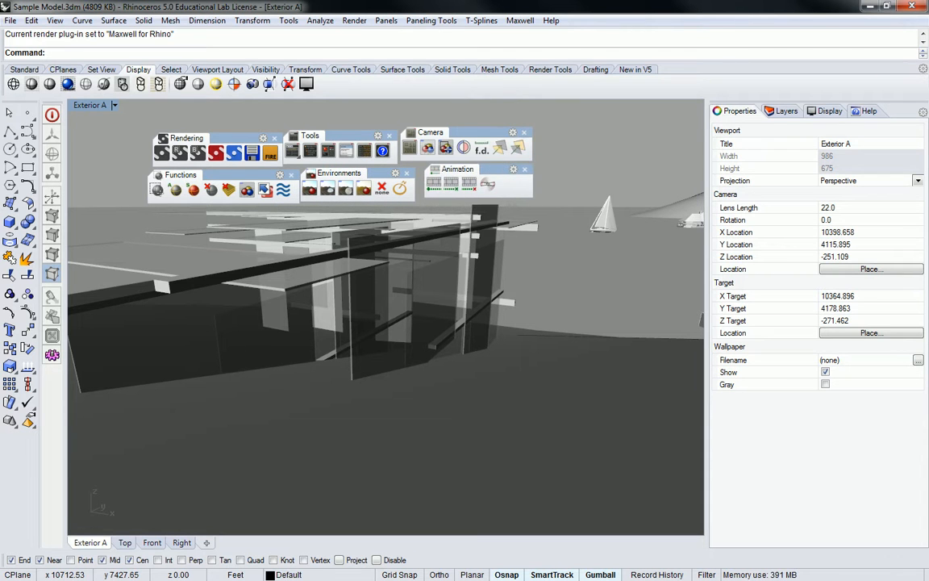
left_click_drag(928, 109, 220, 216)
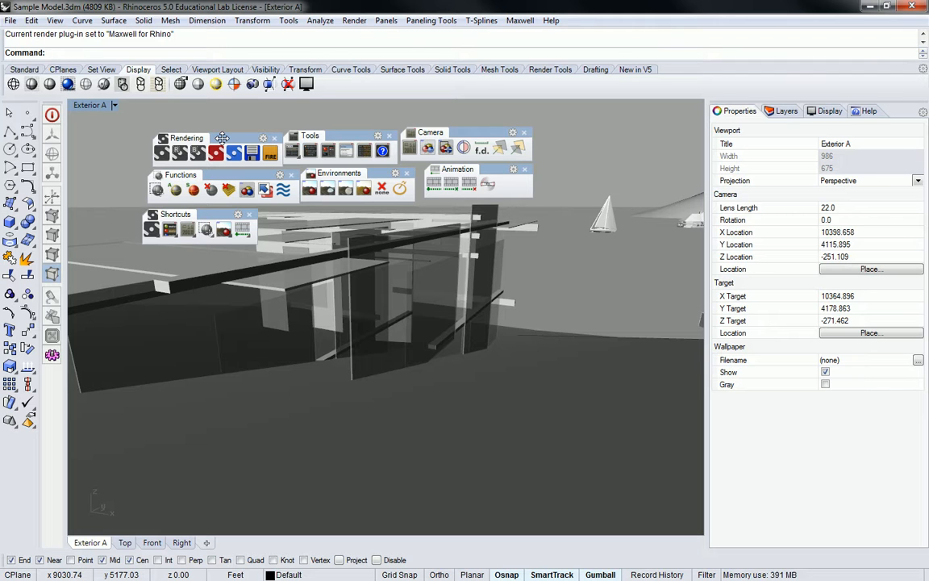
Dock the Rendering, Tools and Camera toolbars side by side in a new row beneath the Display tools
left_click_drag(222, 137, 85, 107)
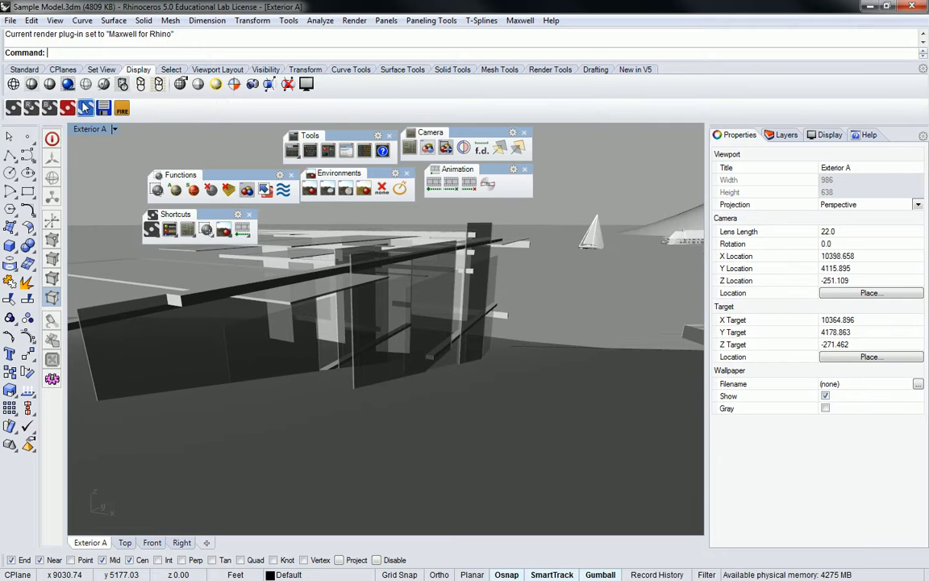
left_click_drag(349, 137, 810, 110)
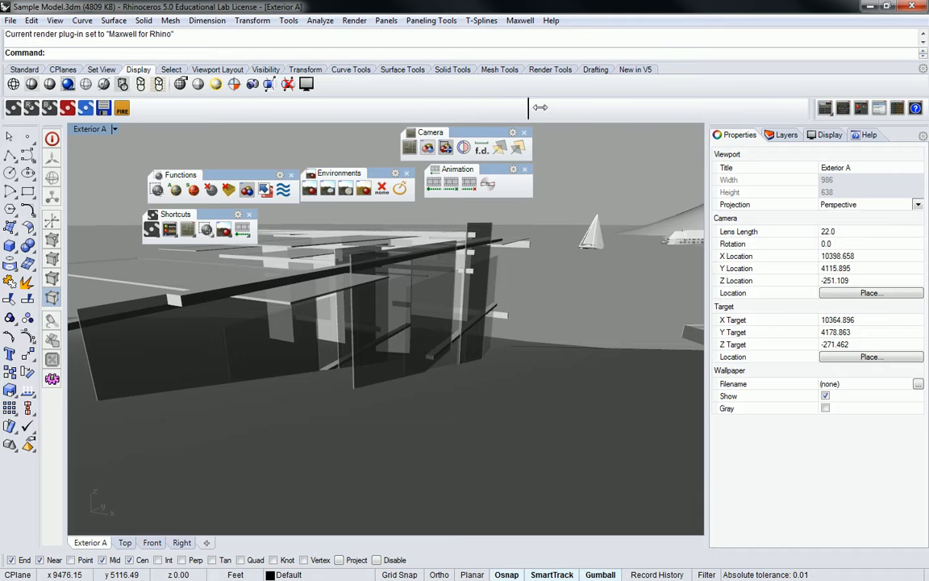
left_click_drag(142, 114, 140, 112)
left_click_drag(458, 133, 784, 113)
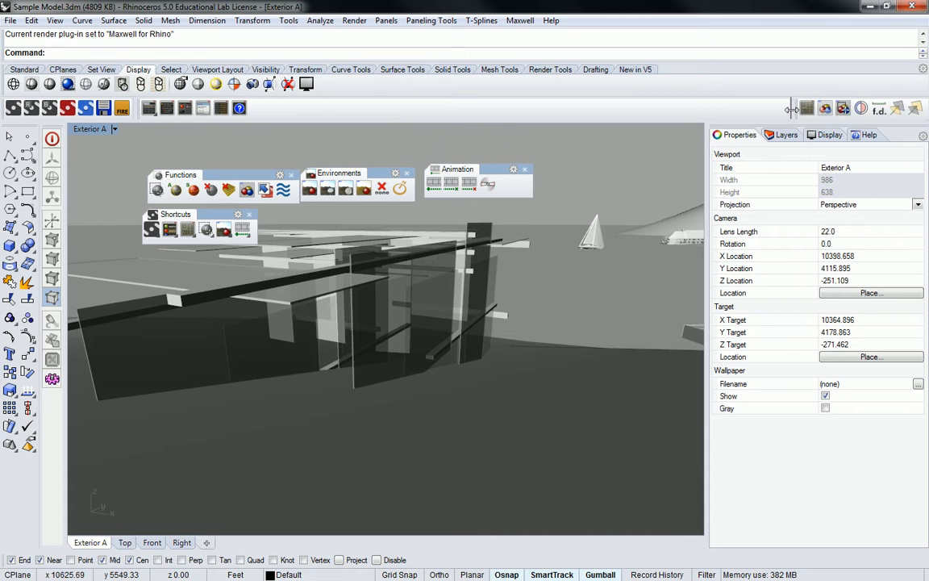
left_click_drag(263, 103, 253, 108)
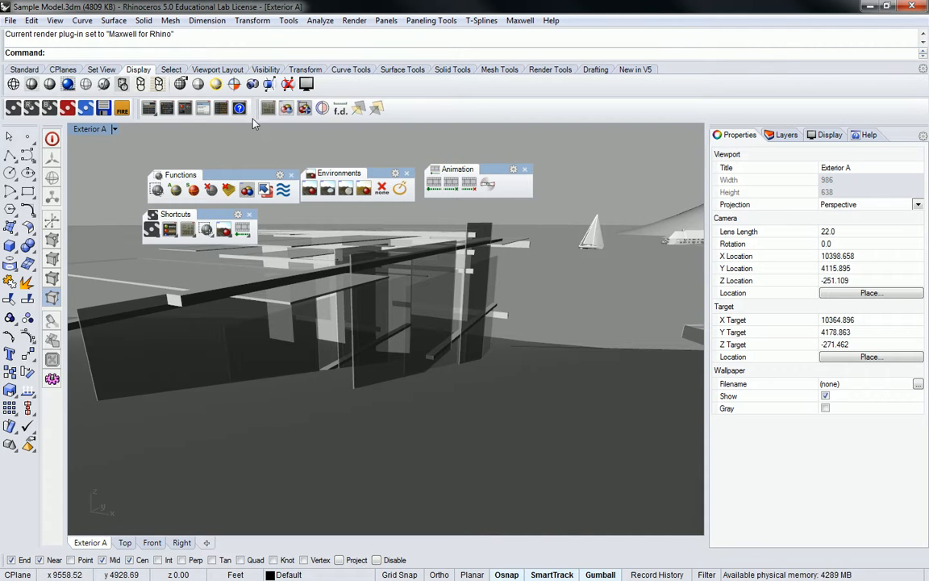
Dock the Functions, Environments, Animation and Shortcuts toolbars in the same row, following the Camera tools
left_click_drag(249, 175, 516, 106)
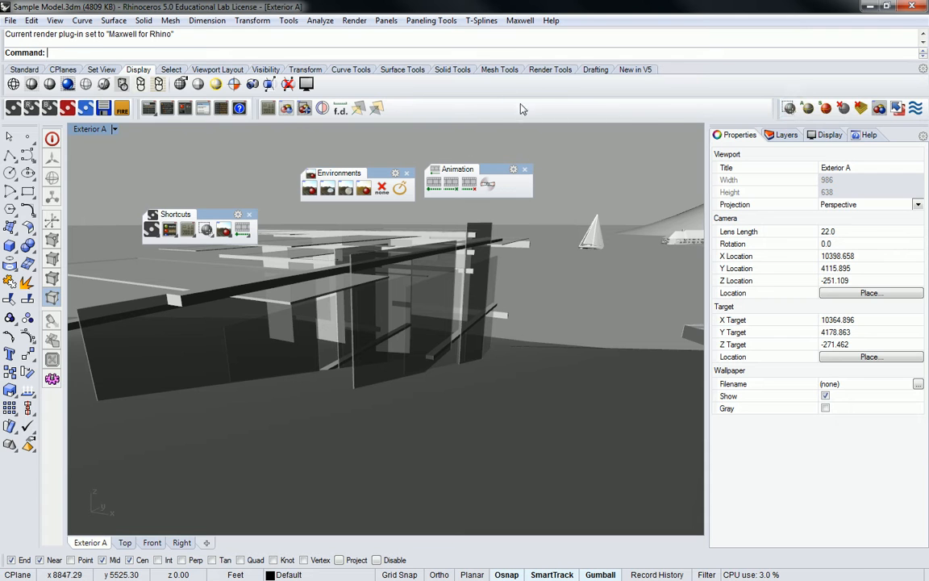
left_click_drag(772, 110, 392, 119)
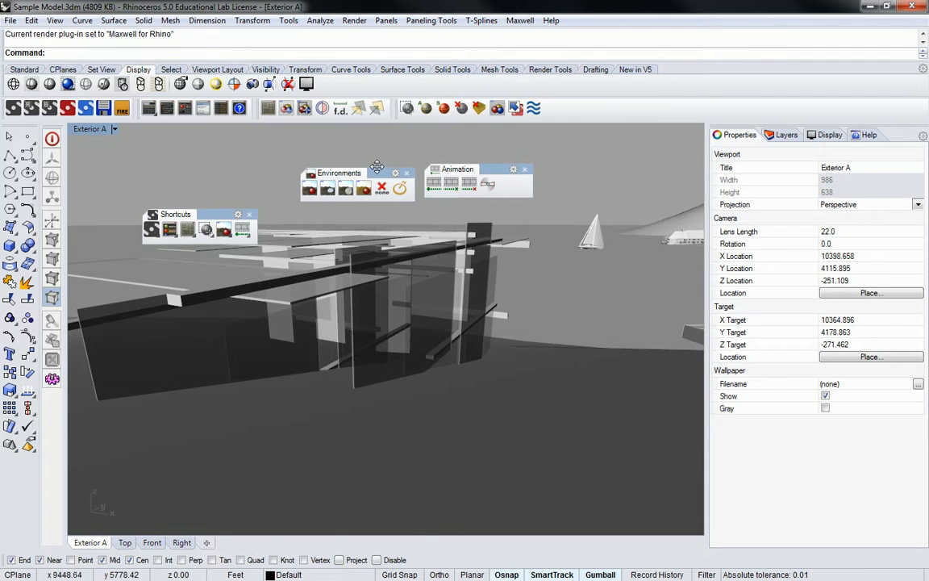
left_click_drag(379, 171, 646, 116)
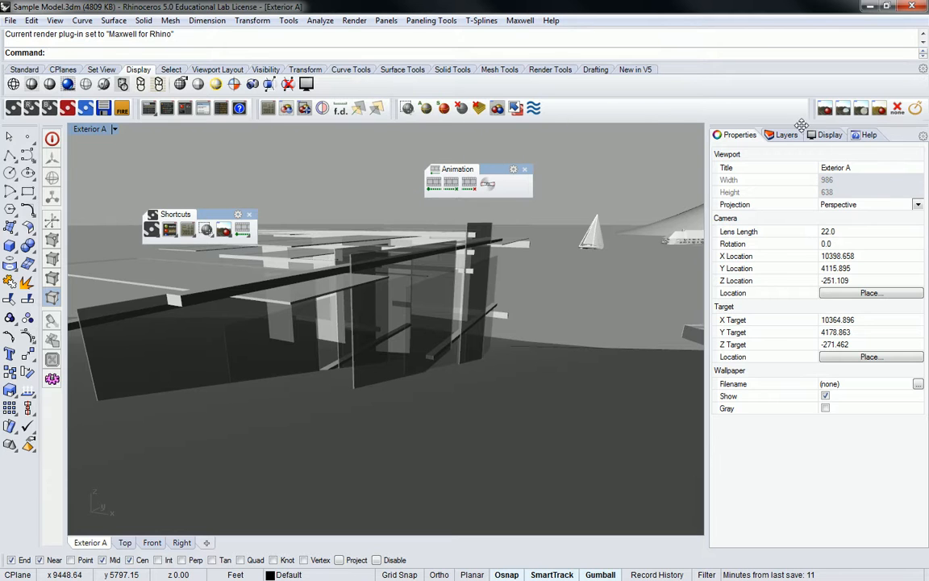
left_click_drag(808, 110, 543, 118)
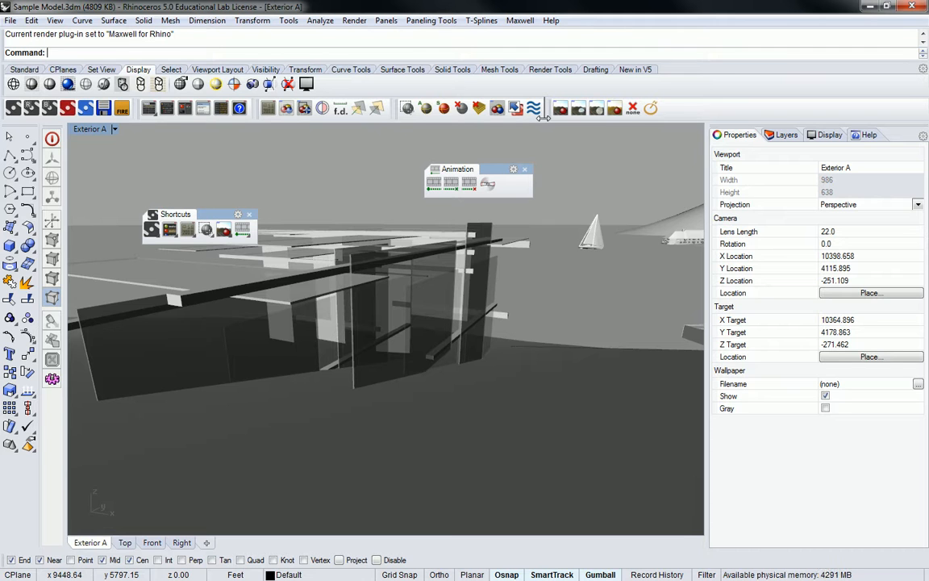
left_click_drag(456, 169, 736, 105)
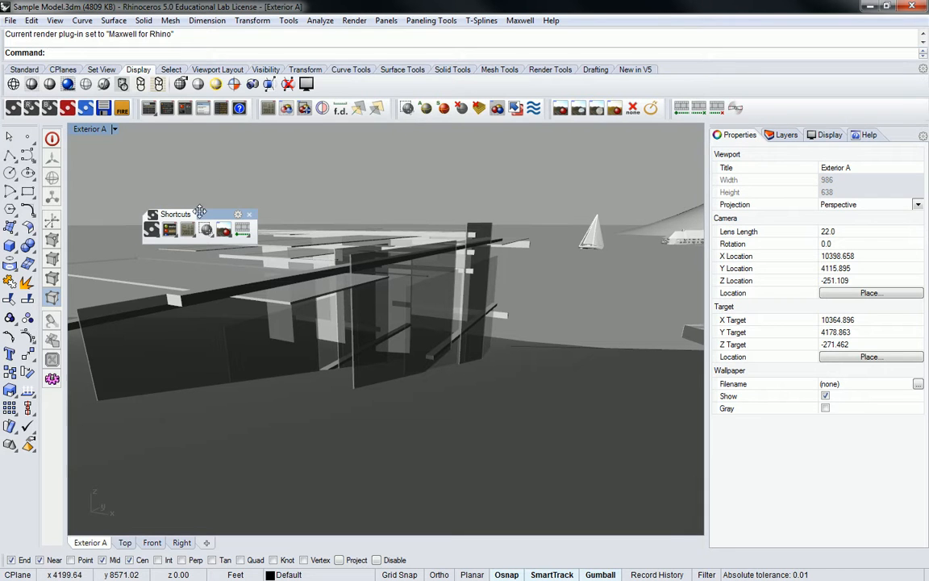
left_click_drag(204, 213, 676, 105)
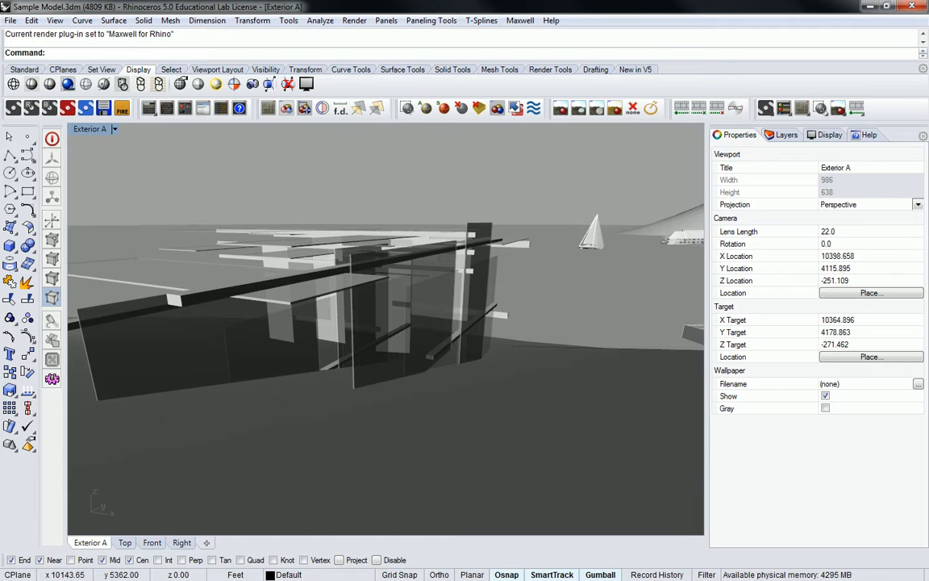
Dock the Maxwell Scene Manager between the viewport and the Properties panel and narrow it to fit
left_click_drag(928, 0, 600, 137)
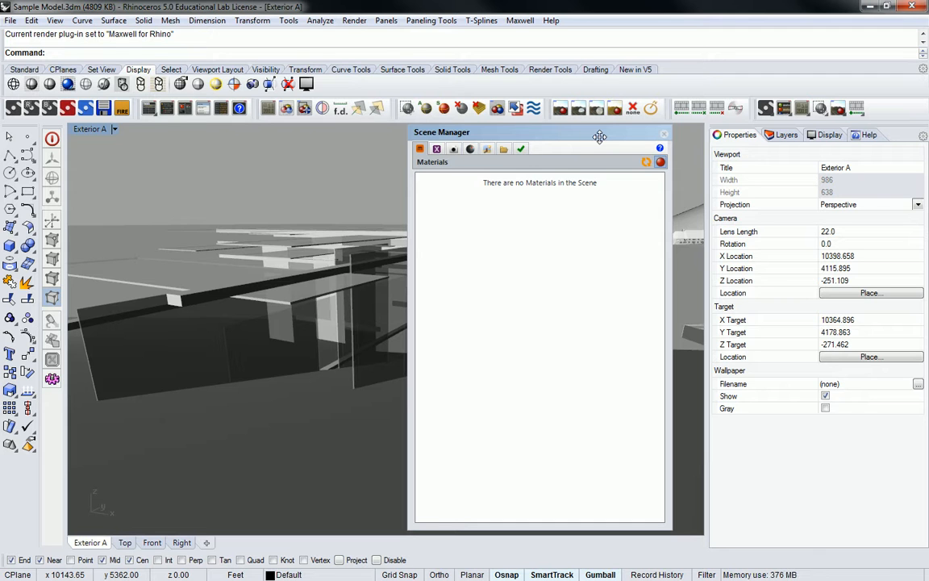
left_click_drag(600, 136, 705, 142)
left_click_drag(599, 144, 705, 153)
left_click_drag(449, 245, 492, 242)
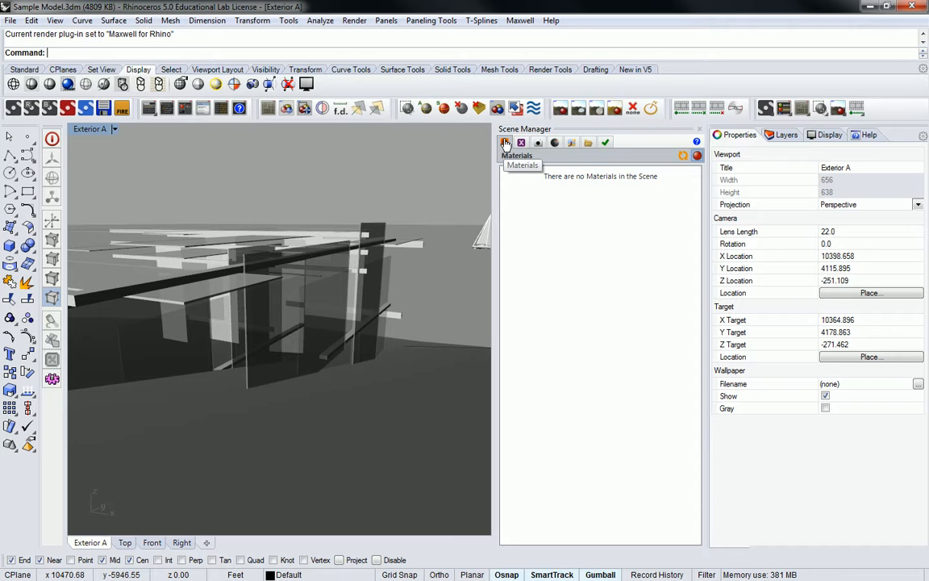
Review the Scene Manager's Location & Time, Environment, Output and Options pages
left_click(556, 142)
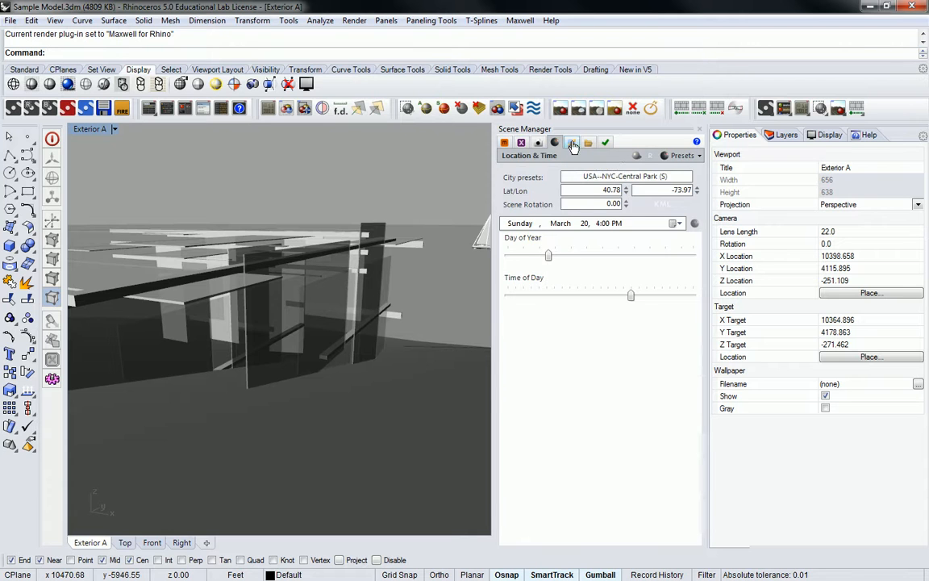
left_click(588, 144)
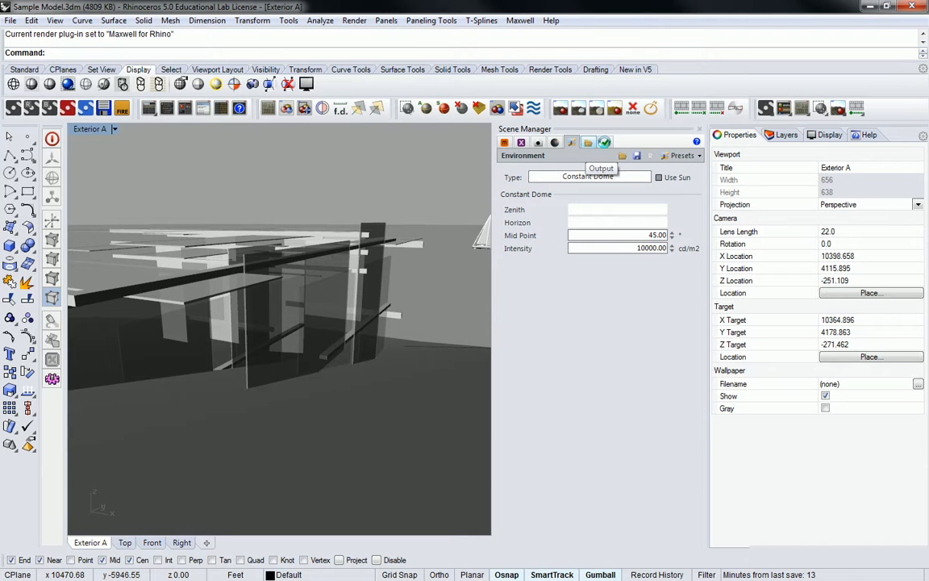
left_click(588, 143)
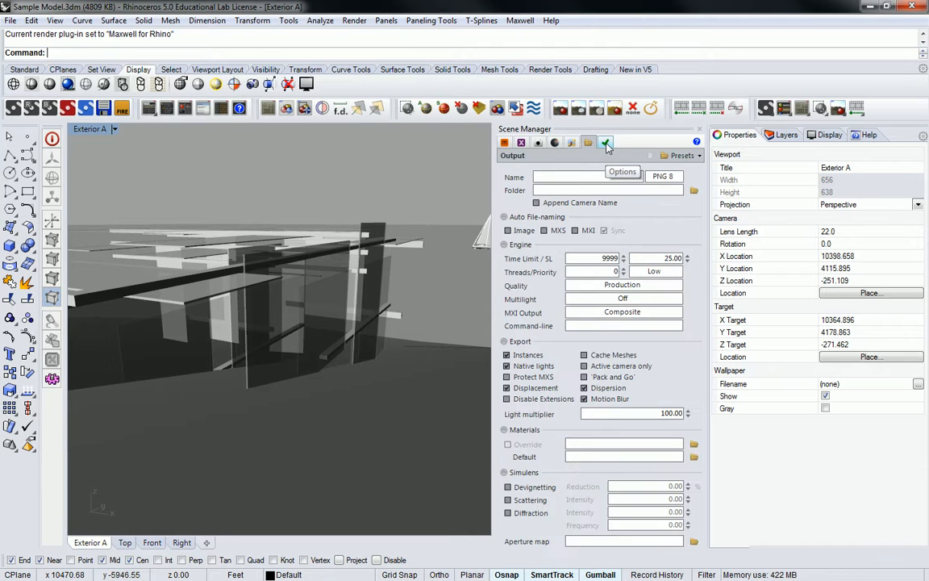
left_click(605, 143)
left_click_drag(694, 310, 698, 188)
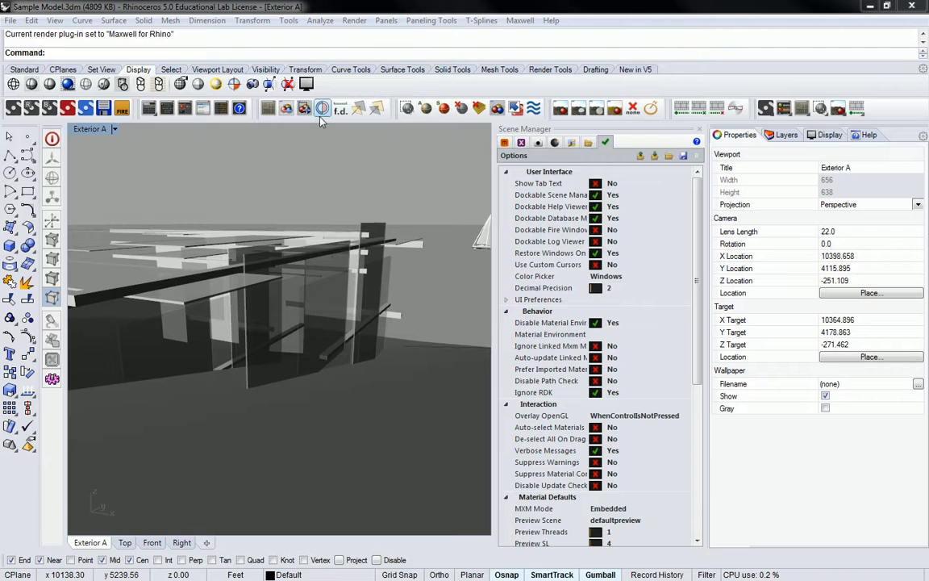
Display the camera LCD overlay in the Exterior A viewport and set its Maxwell camera's output resolution preset to 640 x 480
left_click(267, 109)
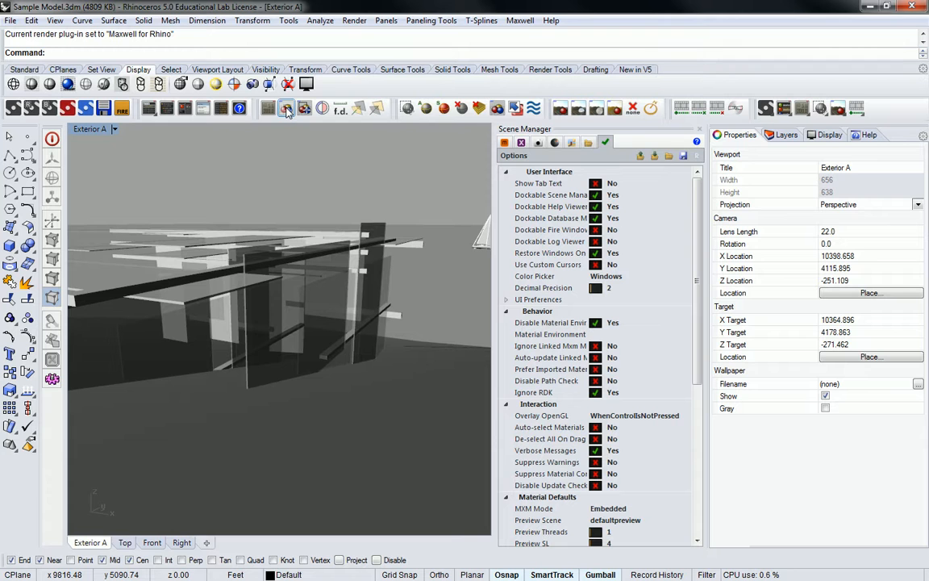
left_click(287, 111)
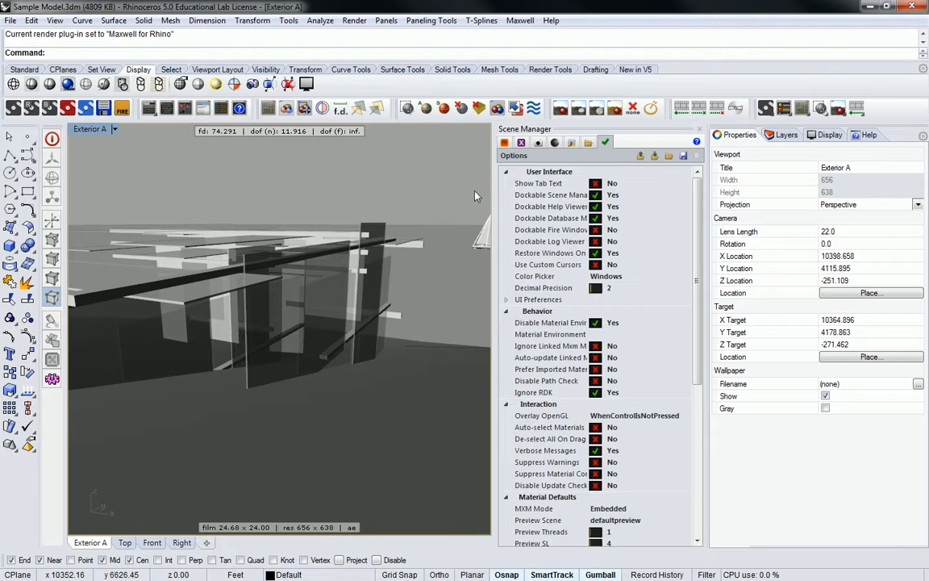
left_click(538, 142)
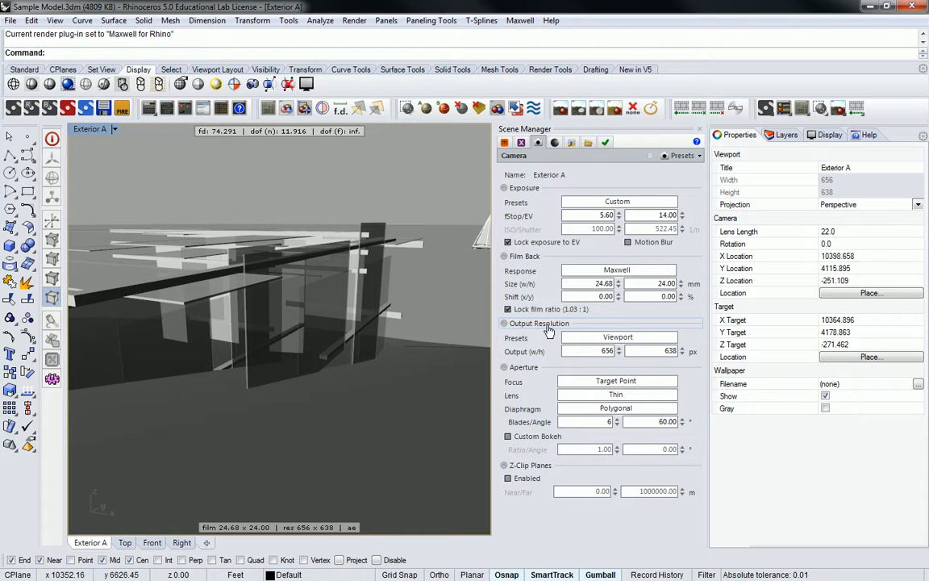
left_click(599, 339)
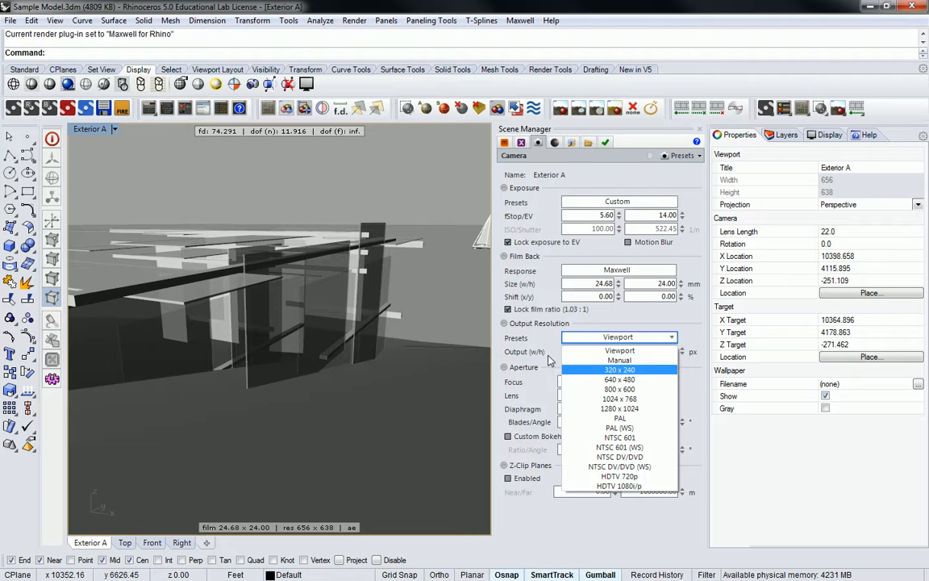
left_click(620, 379)
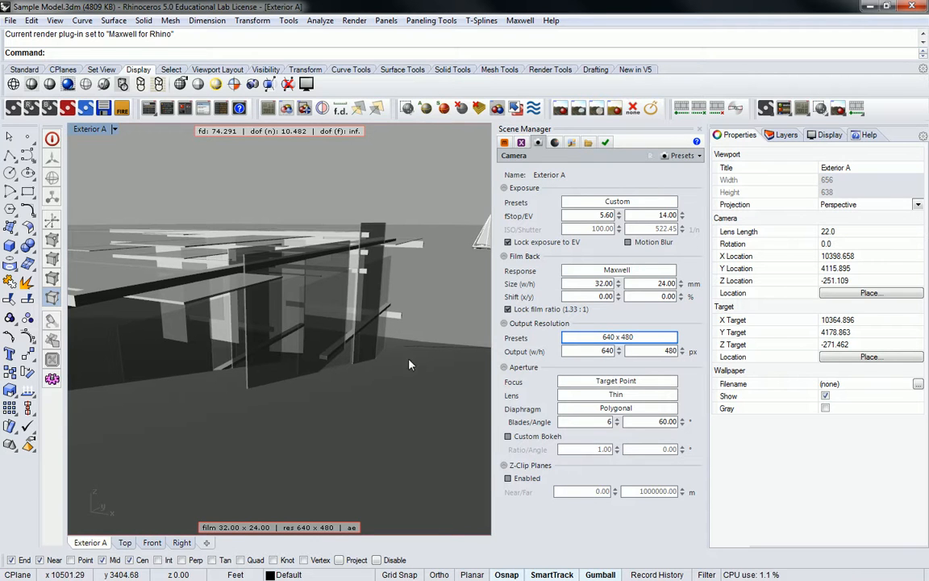
Try the 320 x 240 and Viewport output resolution presets on the Exterior A Maxwell camera
left_click(618, 337)
scroll(620, 363, "up", 2)
left_click(622, 375)
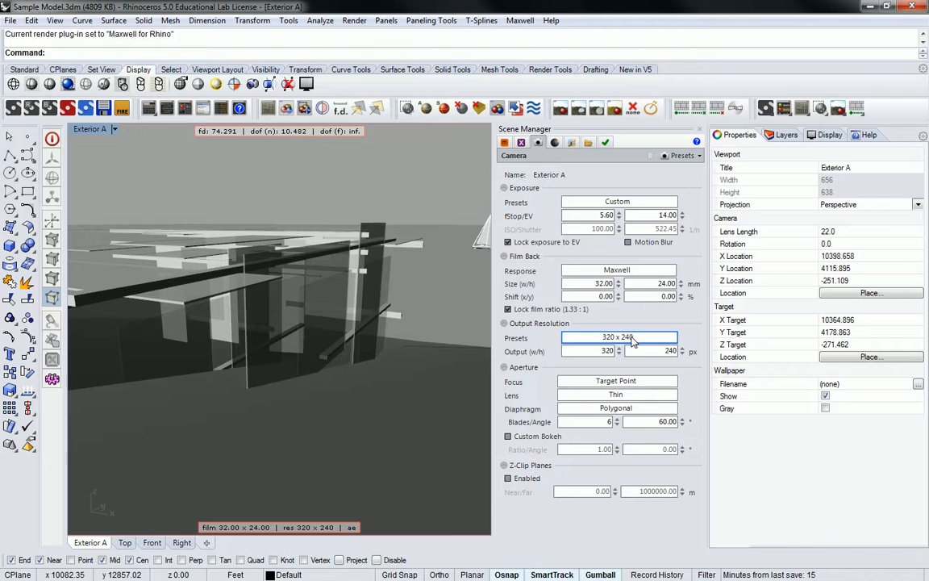
left_click(633, 340)
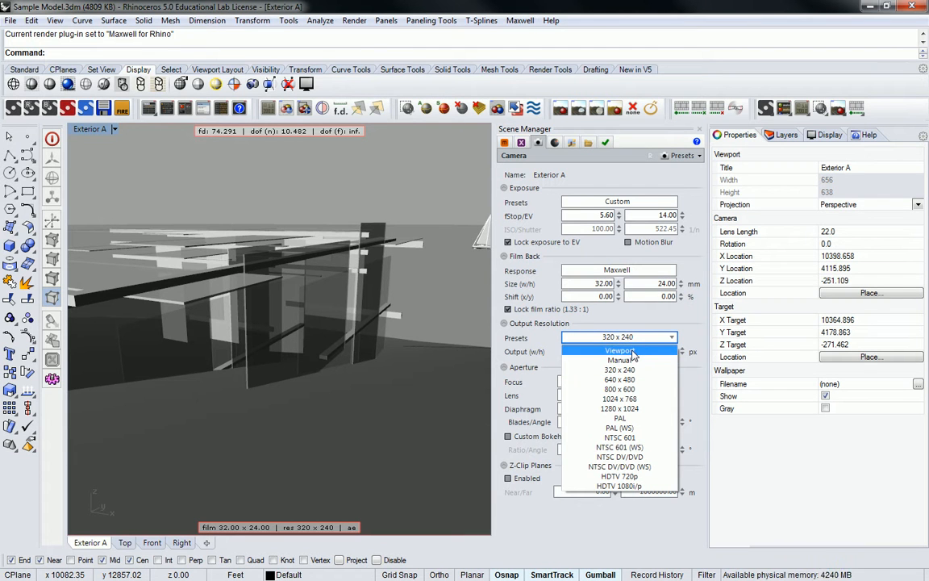
left_click(633, 338)
left_click(633, 338)
left_click(622, 352)
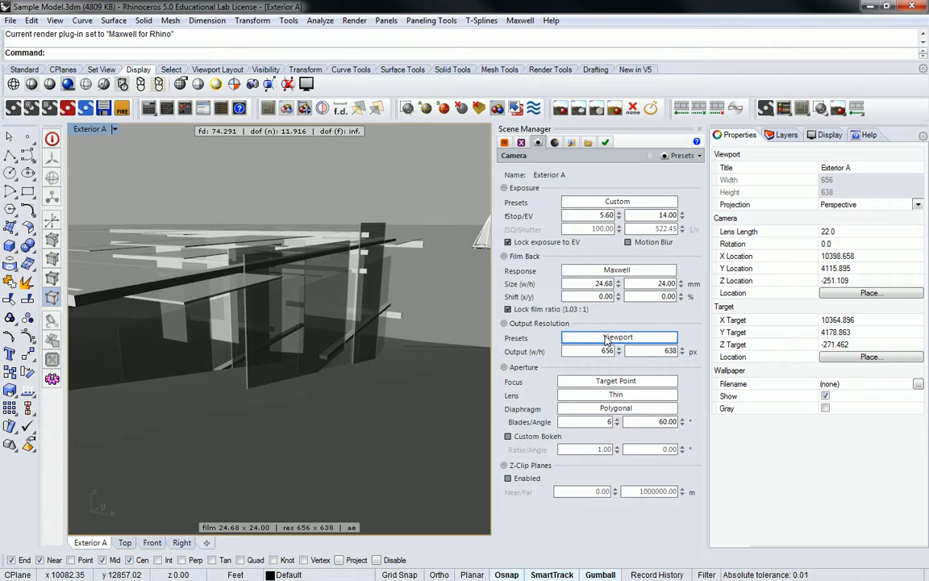
Set the Exterior A camera's output resolution preset to 1280 x 1024, and collapse and re-expand its Aperture settings
left_click(618, 338)
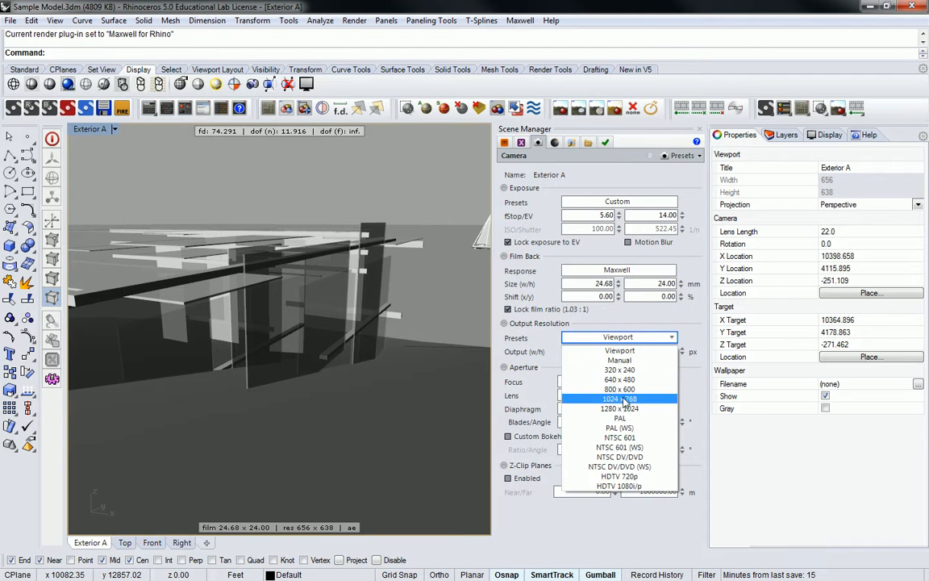
left_click(625, 409)
left_click(618, 367)
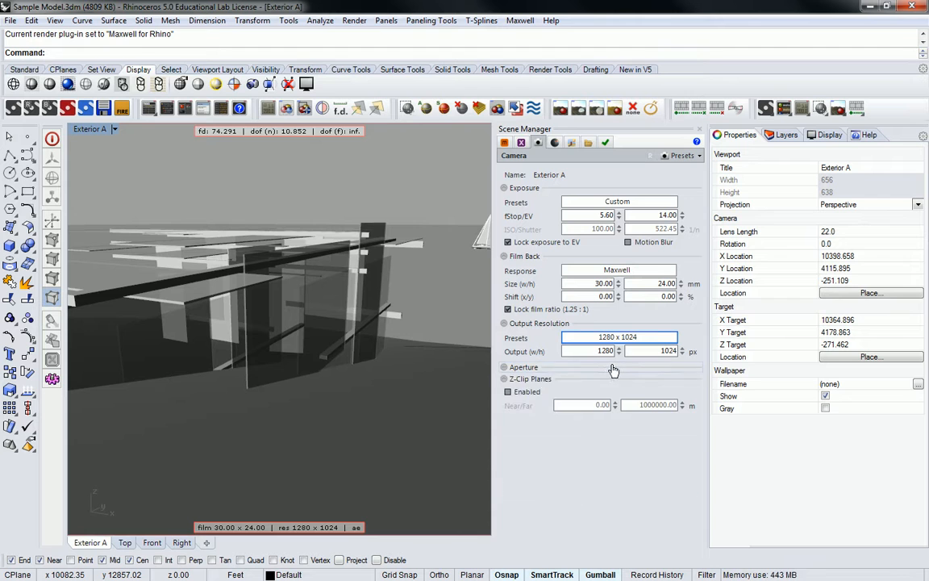
left_click(618, 367)
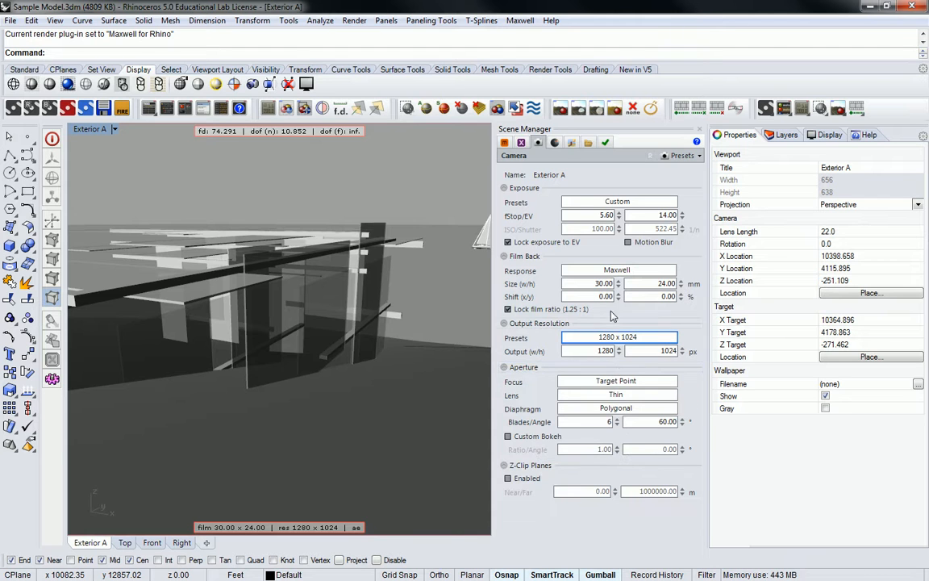